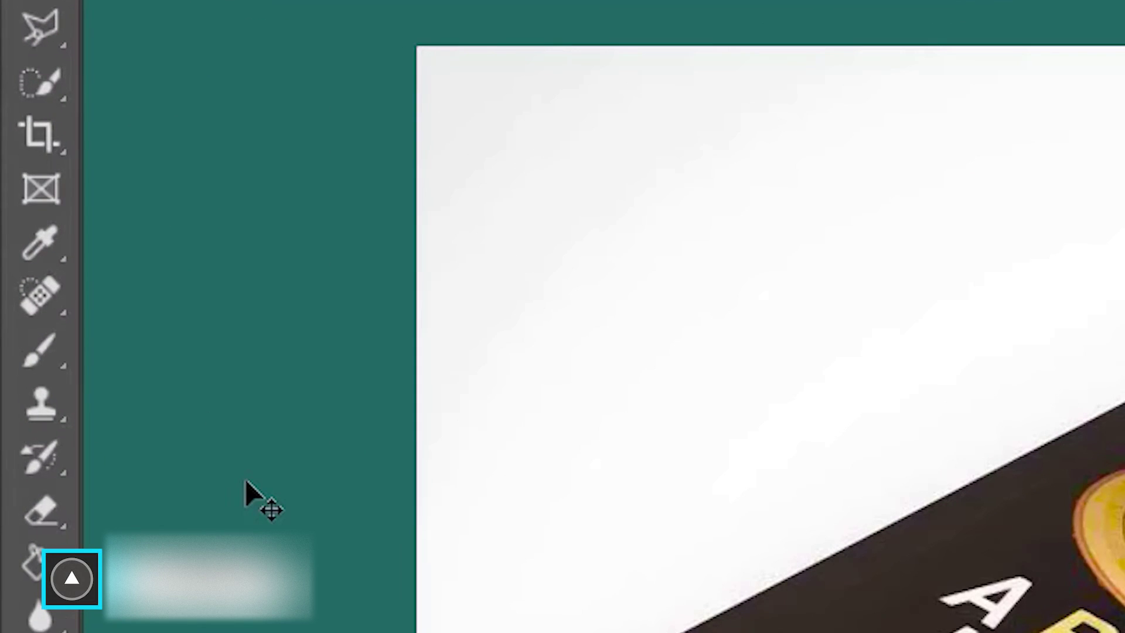
- Bring up the Crop tool group's flyout of related crop tools
key(c)
click(66, 151)
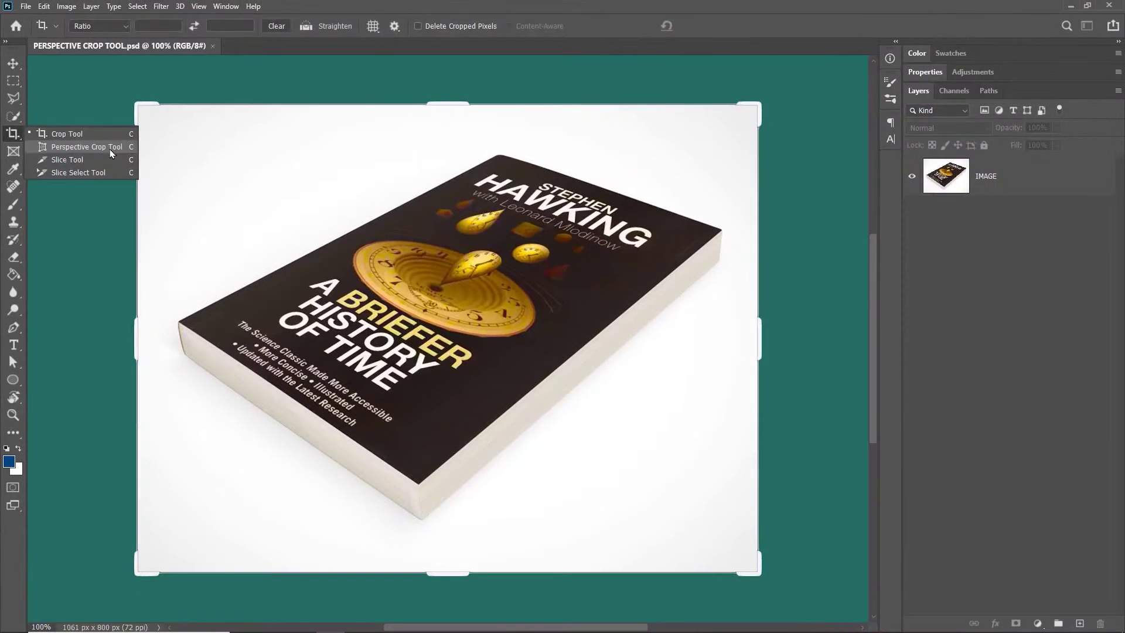
- Choose the Perspective Crop Tool to begin outlining the book cover's four corners
click(339, 195)
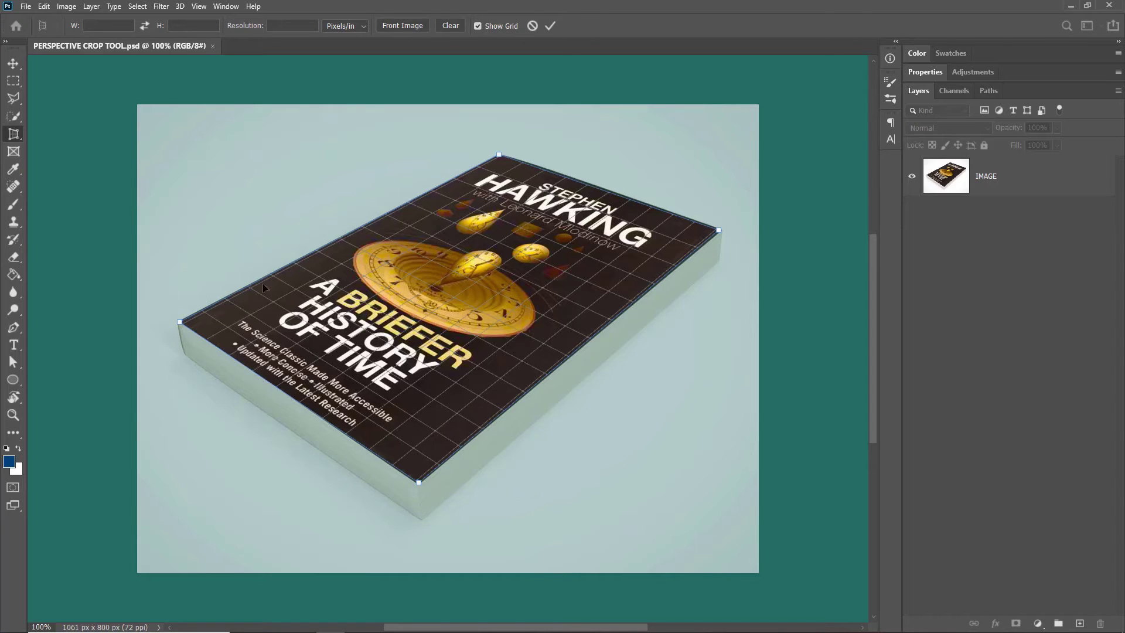
- Commit the perspective crop to flatten the cover, then reposition the result in view
click(556, 28)
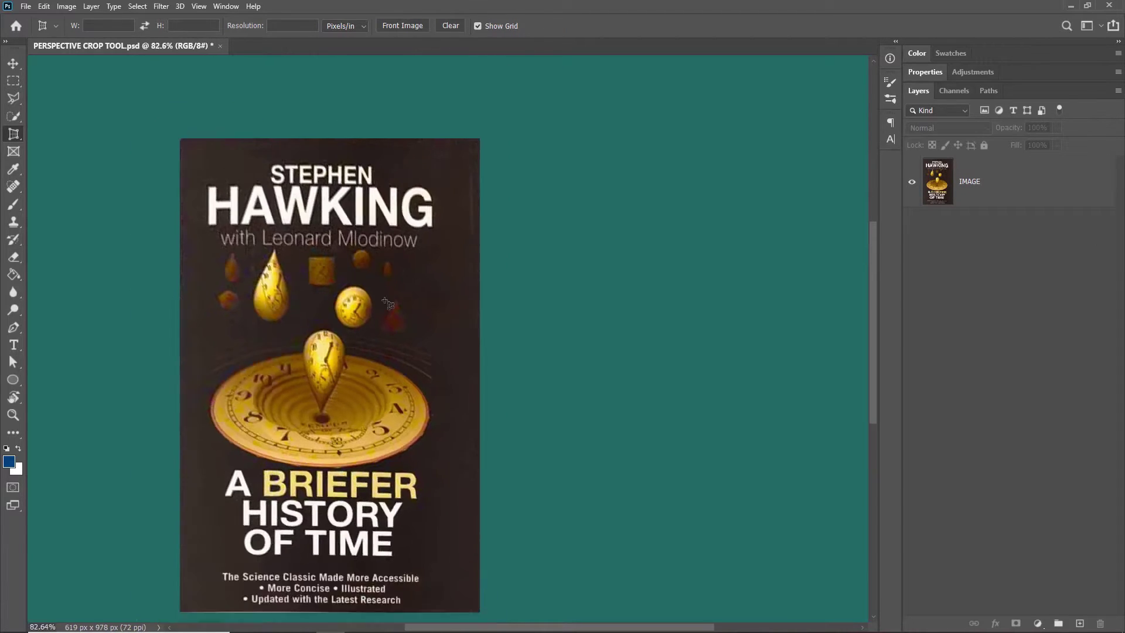
scroll(388, 304, down, 2)
drag(399, 381, 490, 328)
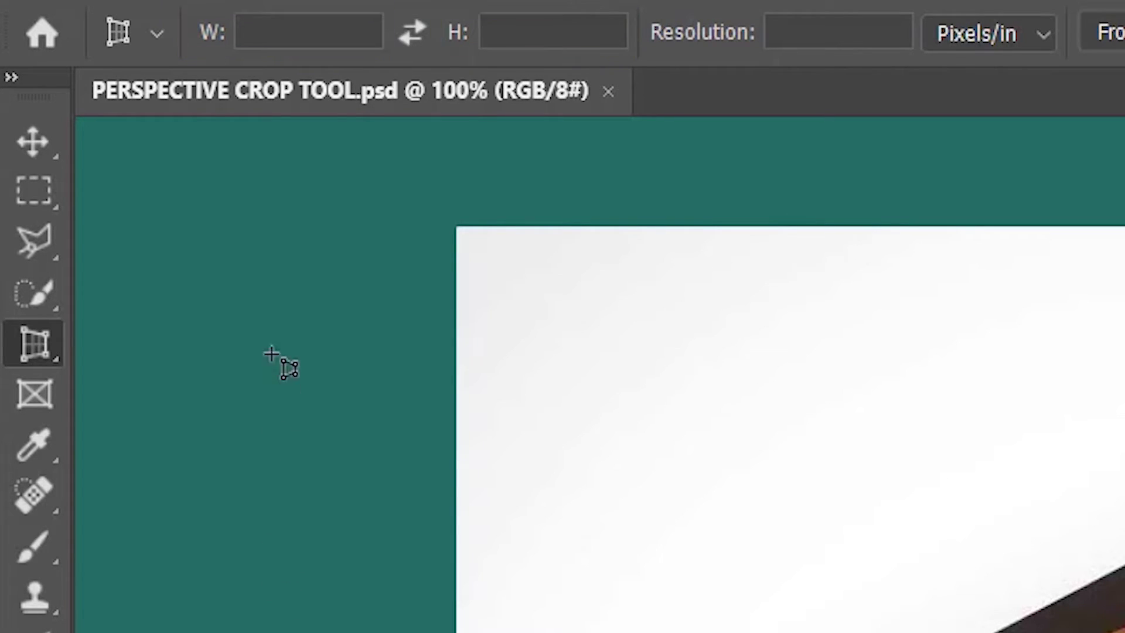
- Enter 800 px as the perspective crop width
click(278, 25)
text(800)
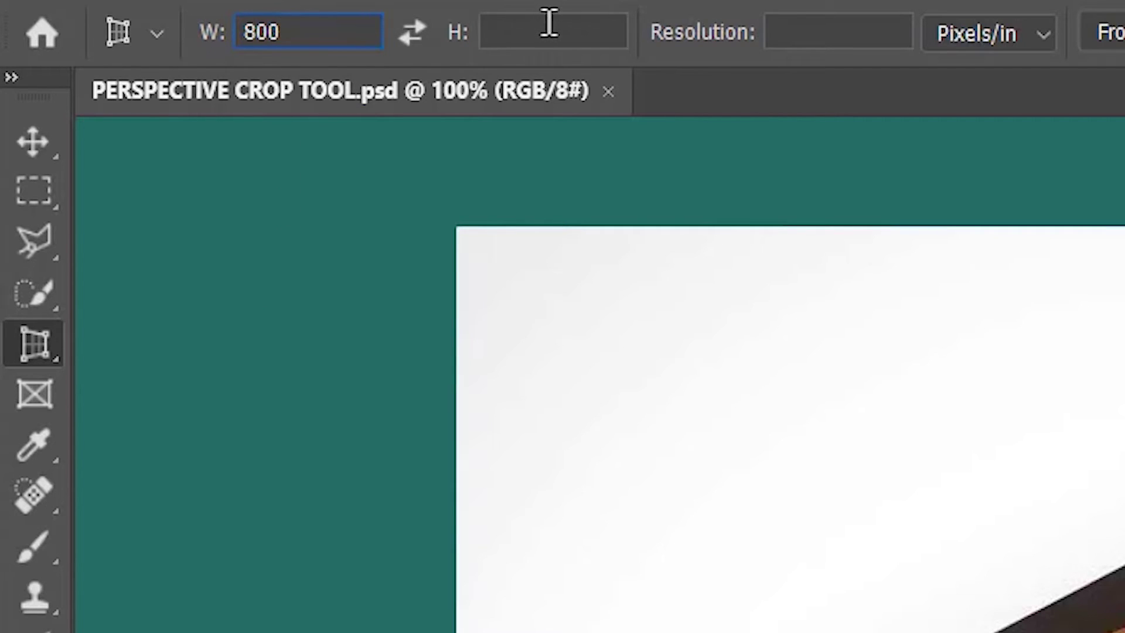
key(Tab)
- Outline the cover's four corners, nudge the right corner, and apply the 800 px crop
click(521, 144)
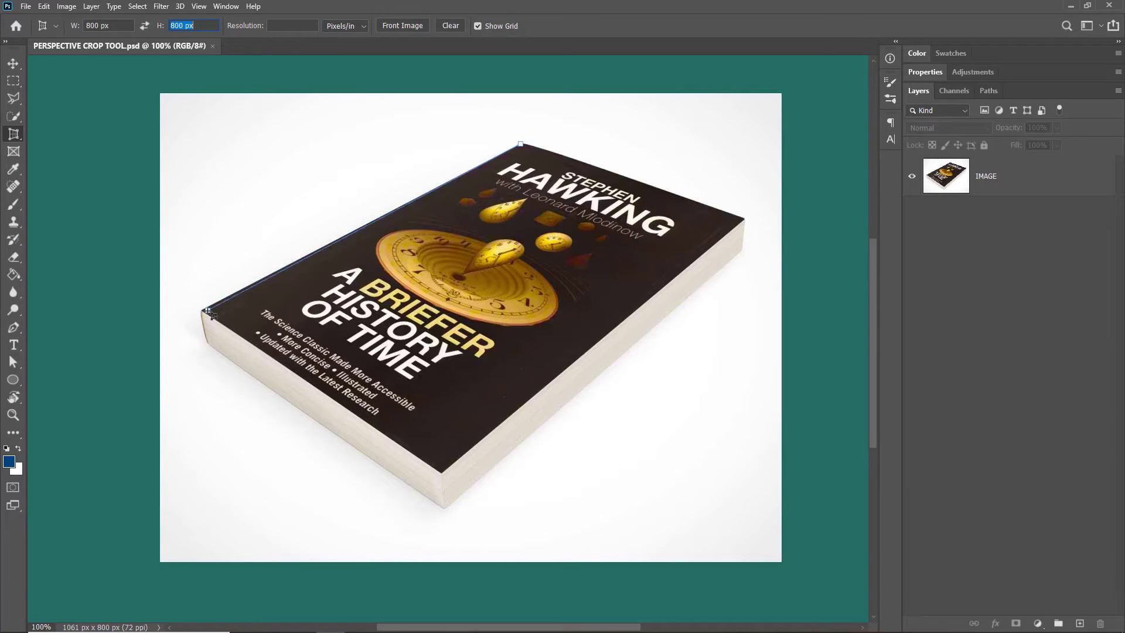
click(208, 311)
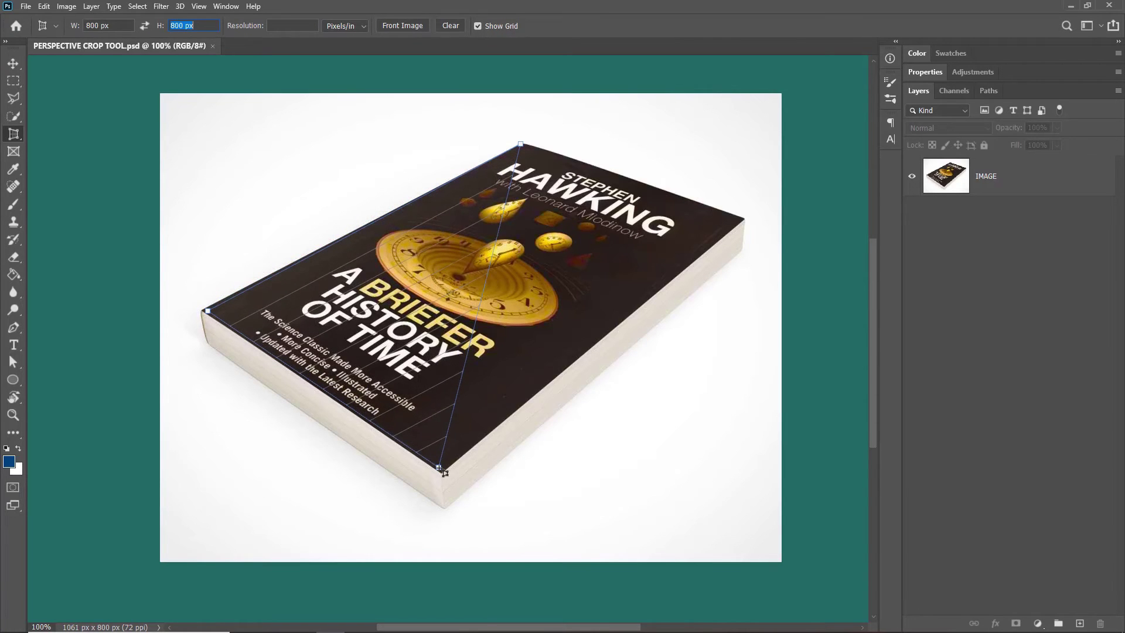
click(441, 469)
click(725, 226)
drag(727, 226, 742, 219)
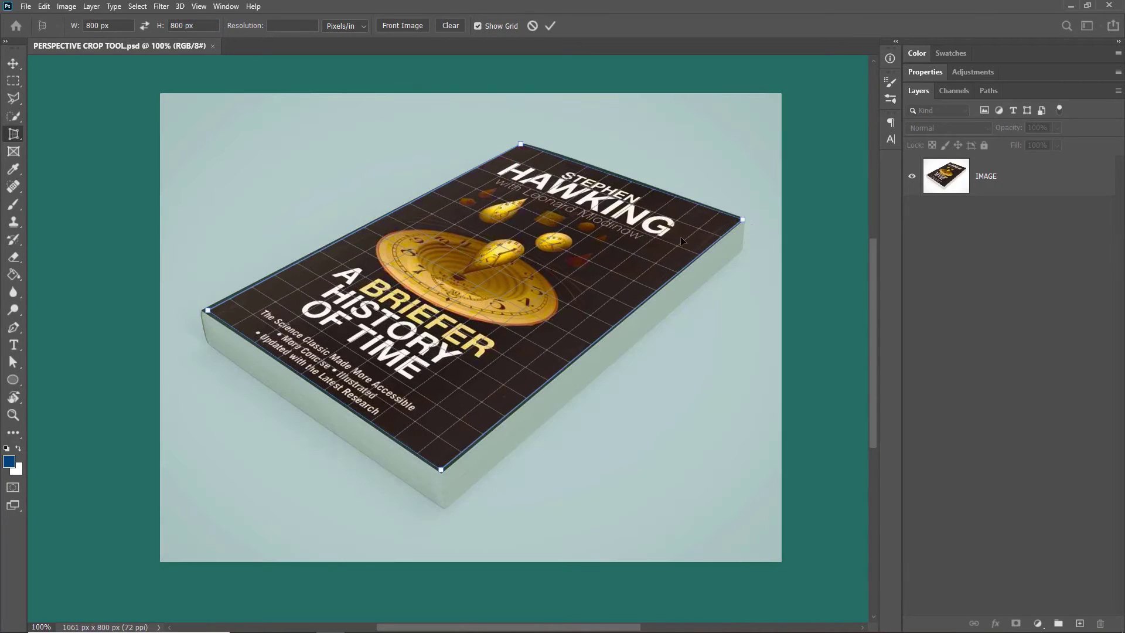
click(551, 25)
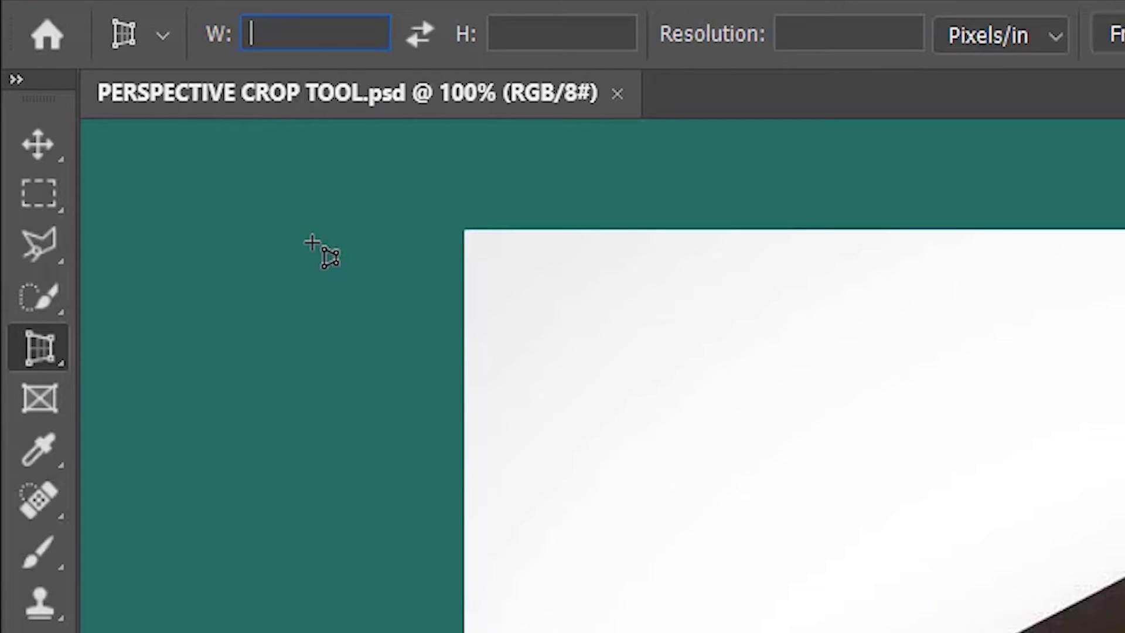
- Enter a 1000 × 800 px crop size and swap width and height three times
text(1000)
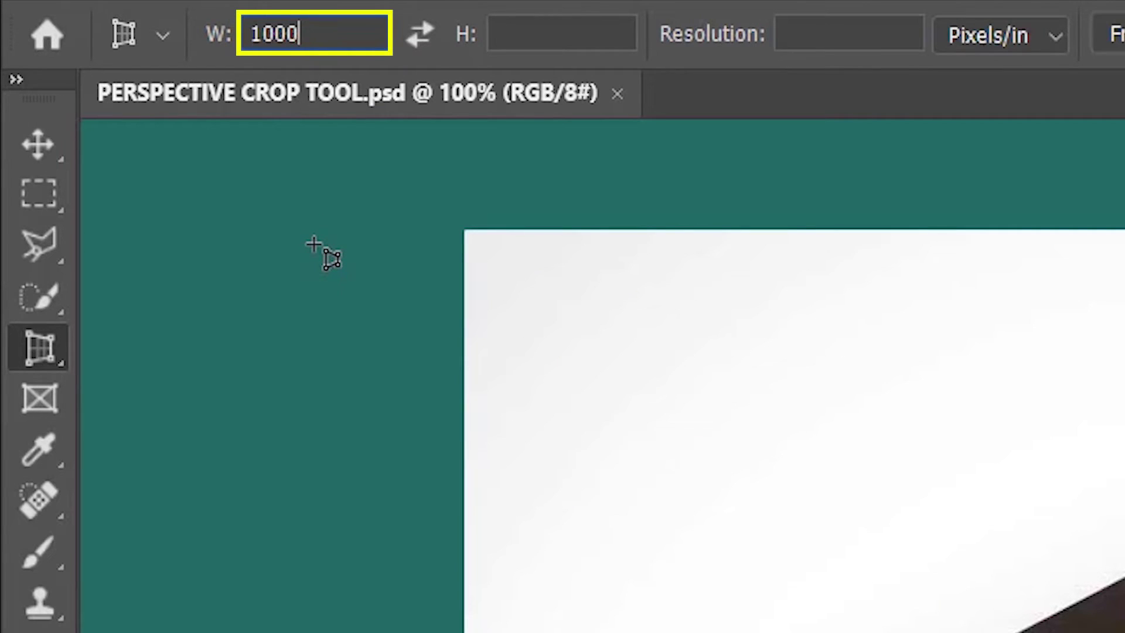
click(535, 31)
text(800)
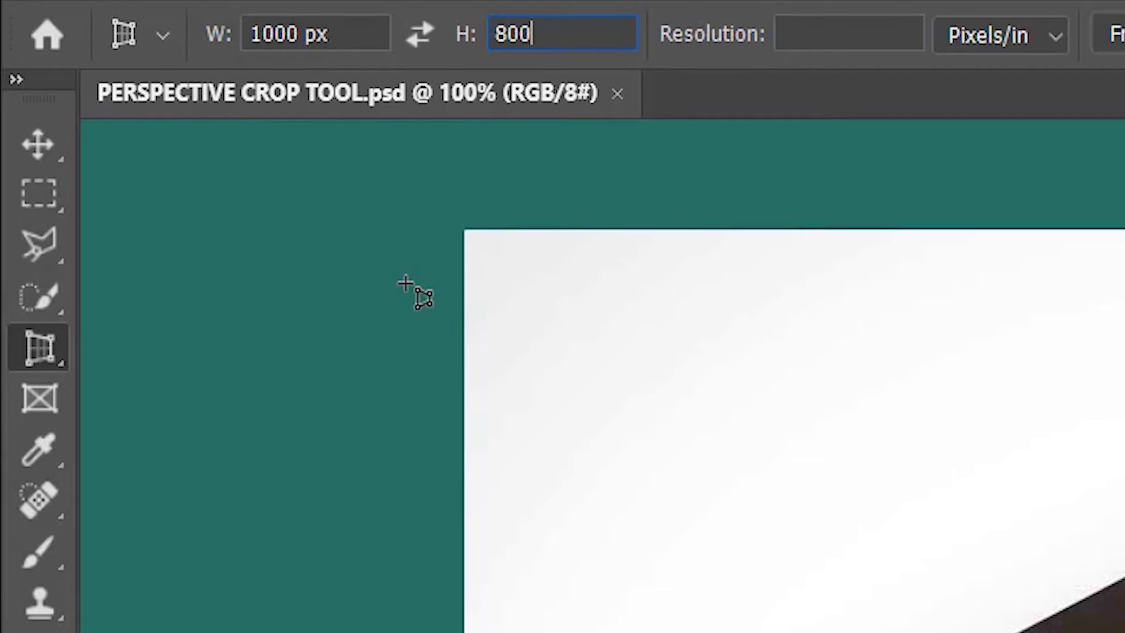
click(417, 35)
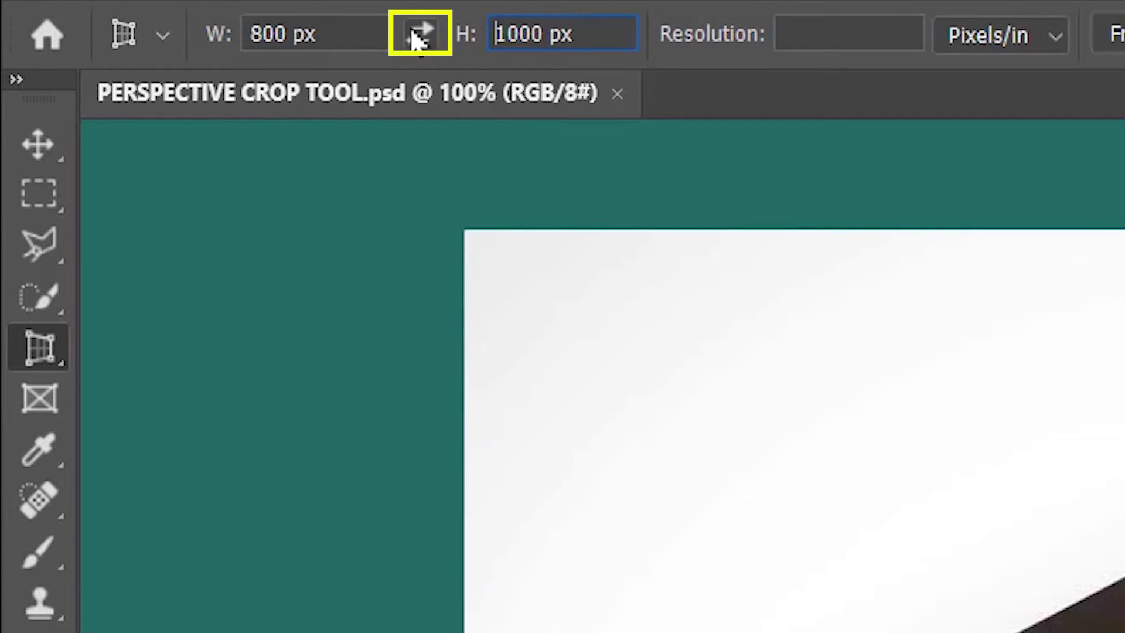
click(417, 36)
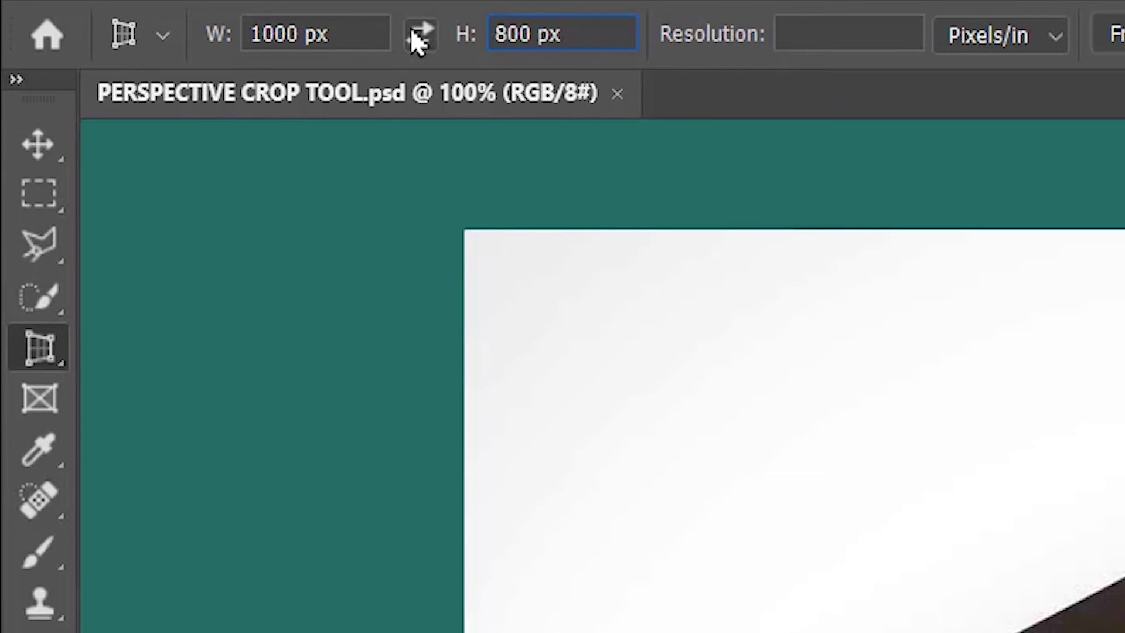
click(417, 35)
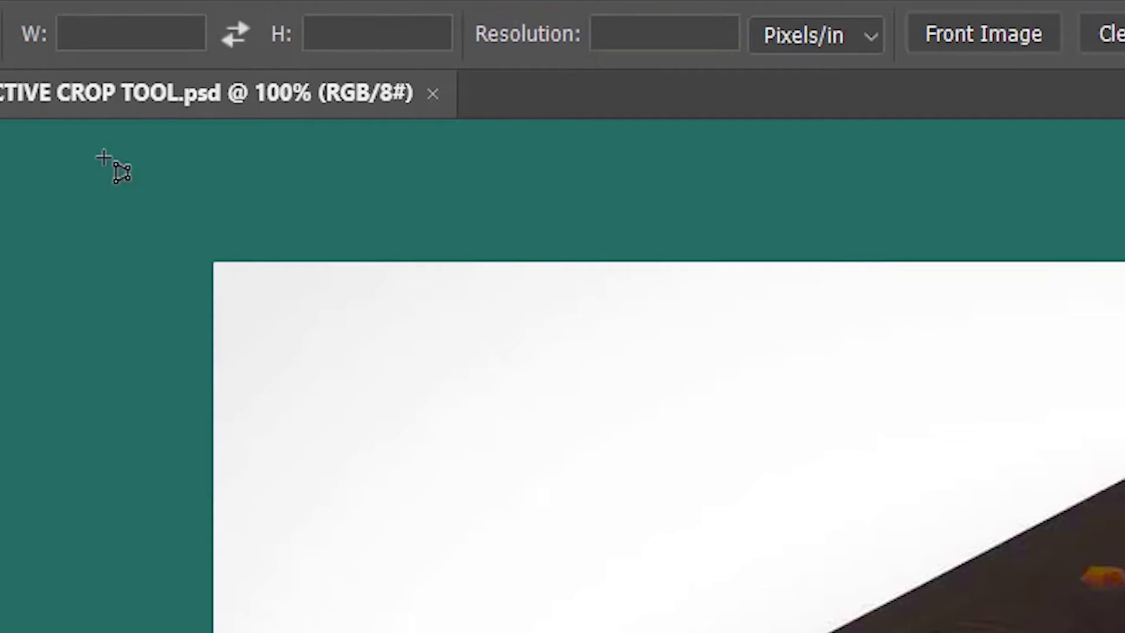
- Set the crop size to 8 in wide, 10 in high at a resolution of 300
click(91, 32)
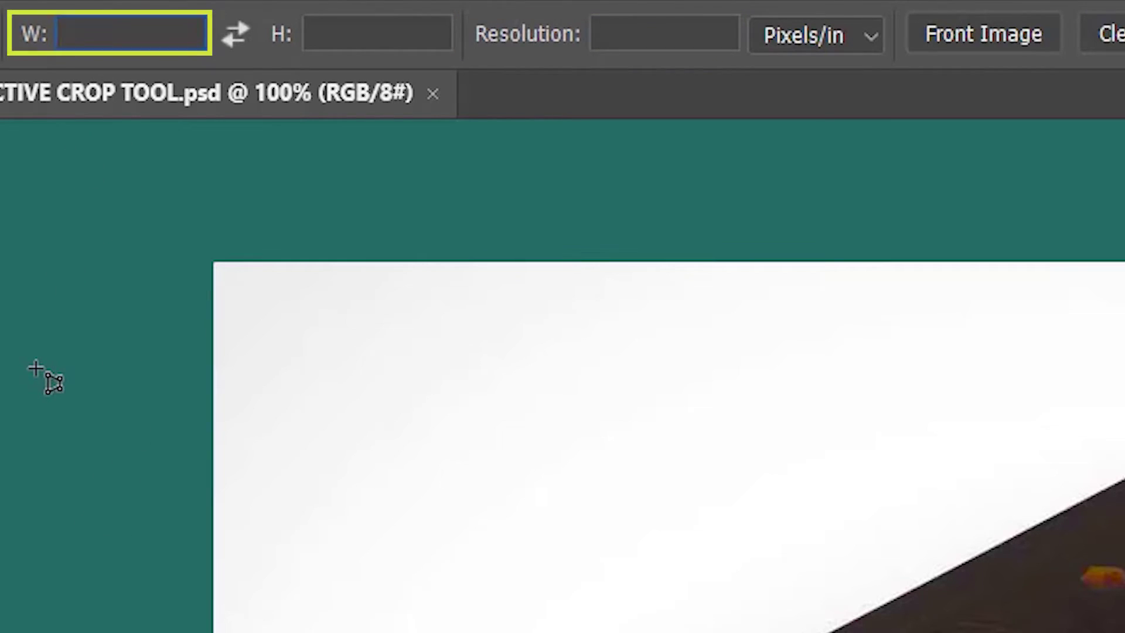
text(8 in)
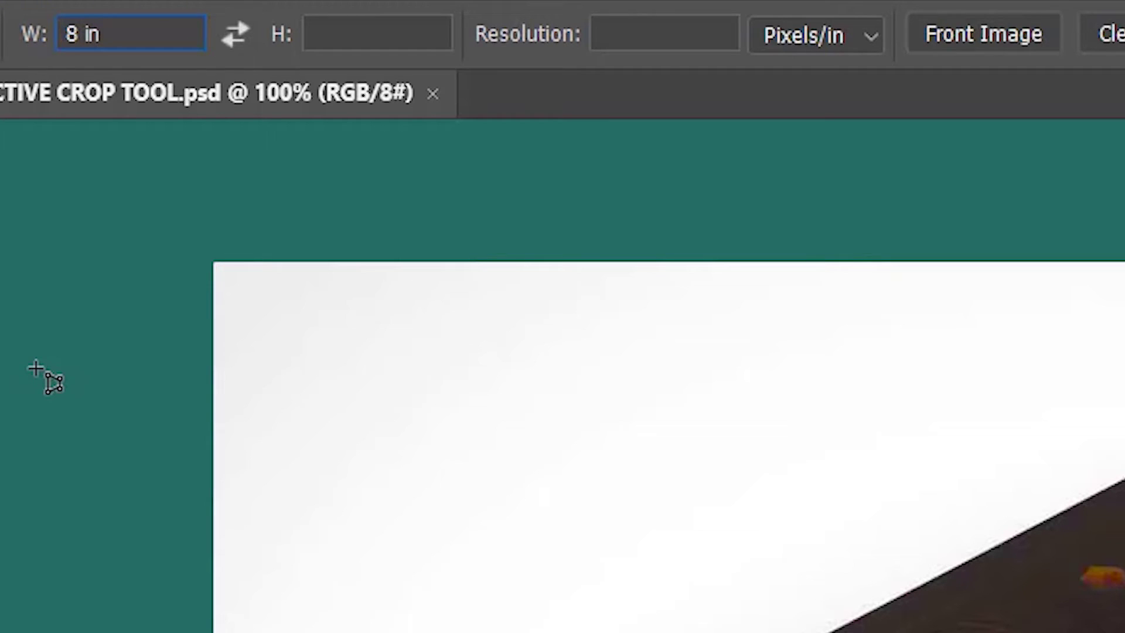
click(339, 26)
text(10 in)
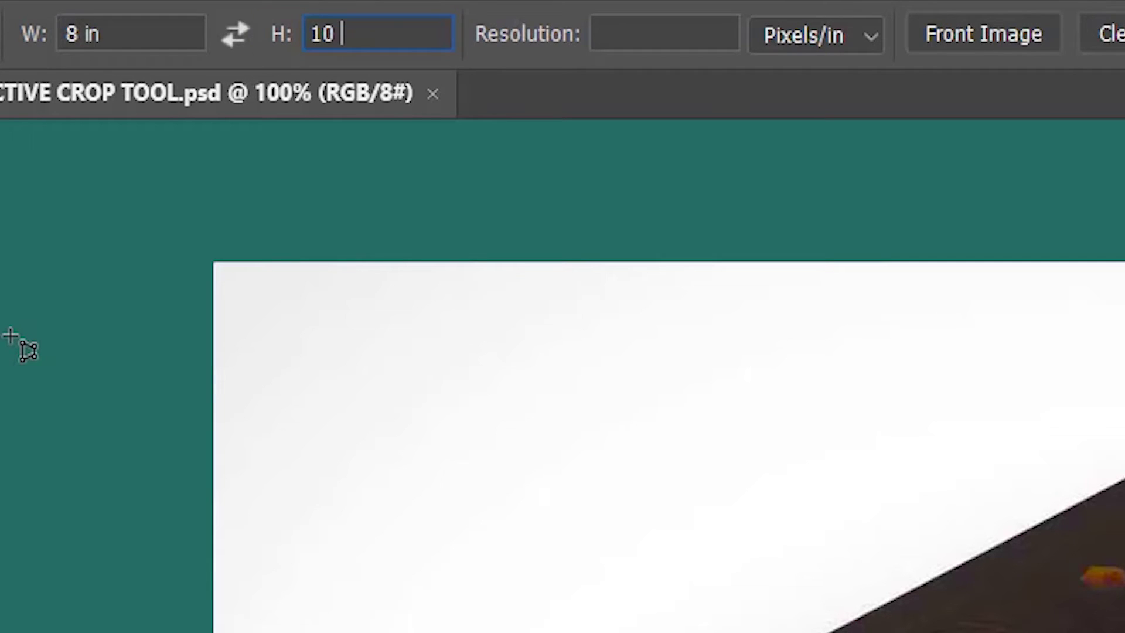
click(615, 33)
text(300)
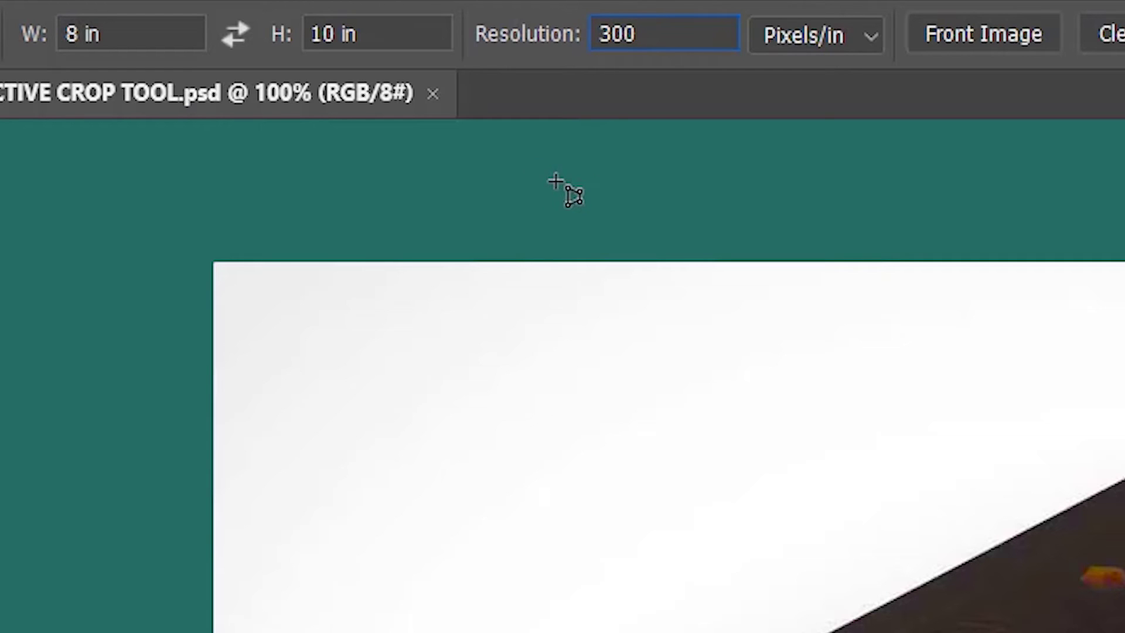
click(838, 42)
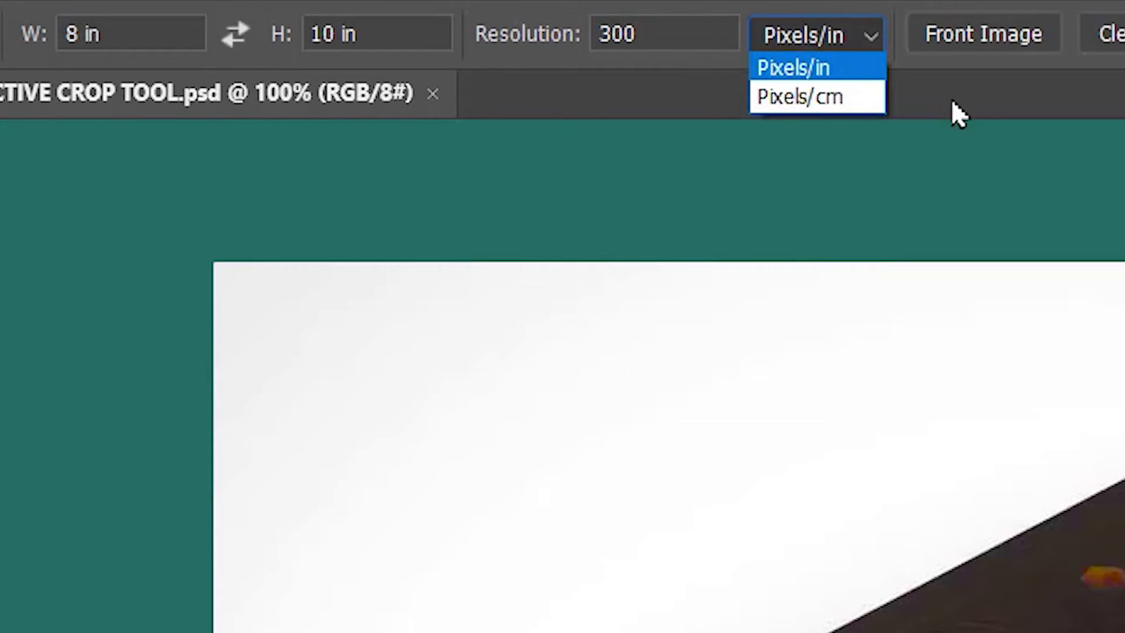
- Keep Pixels/in, outline the four cover corners, and apply the 8 × 10 in crop at 300 ppi
click(863, 68)
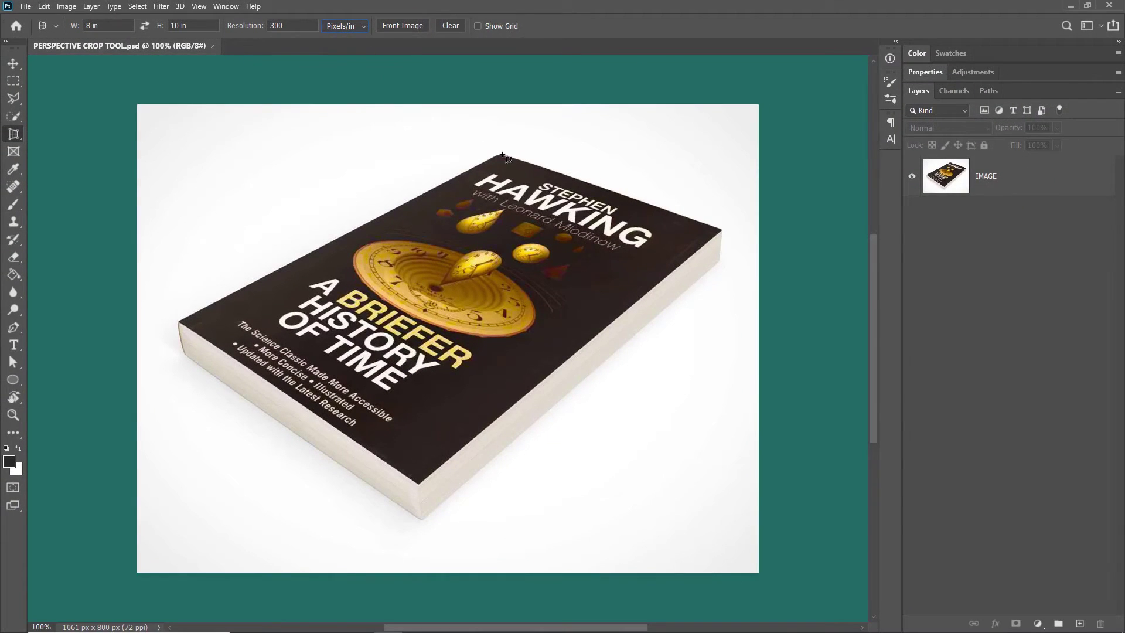
click(497, 156)
click(186, 319)
click(417, 479)
click(716, 230)
click(551, 25)
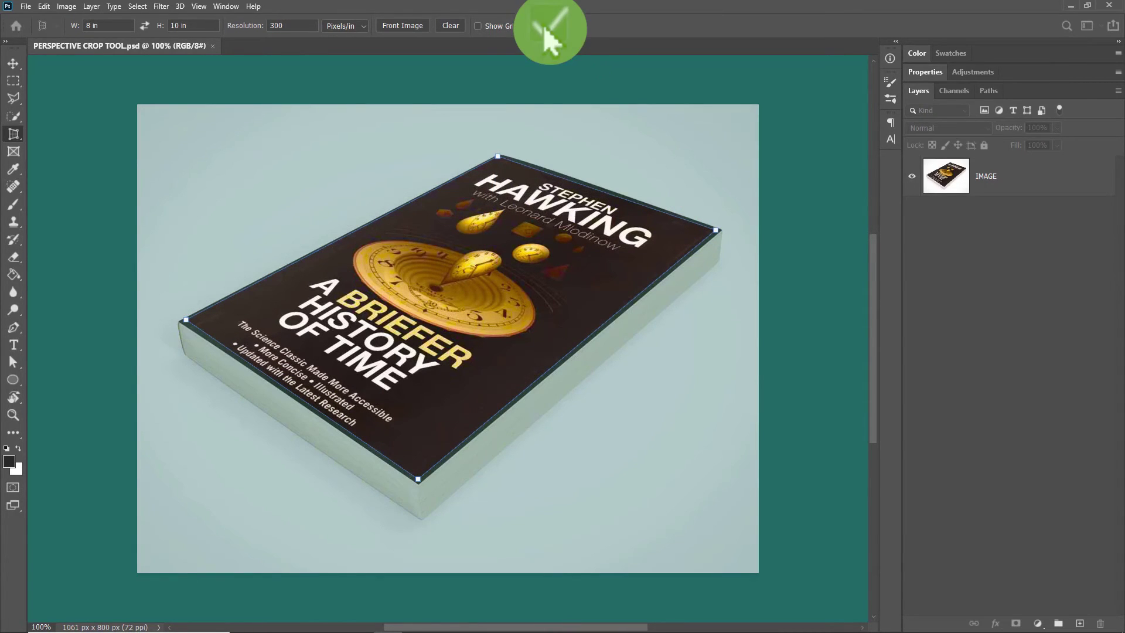
scroll(373, 254, down, 3)
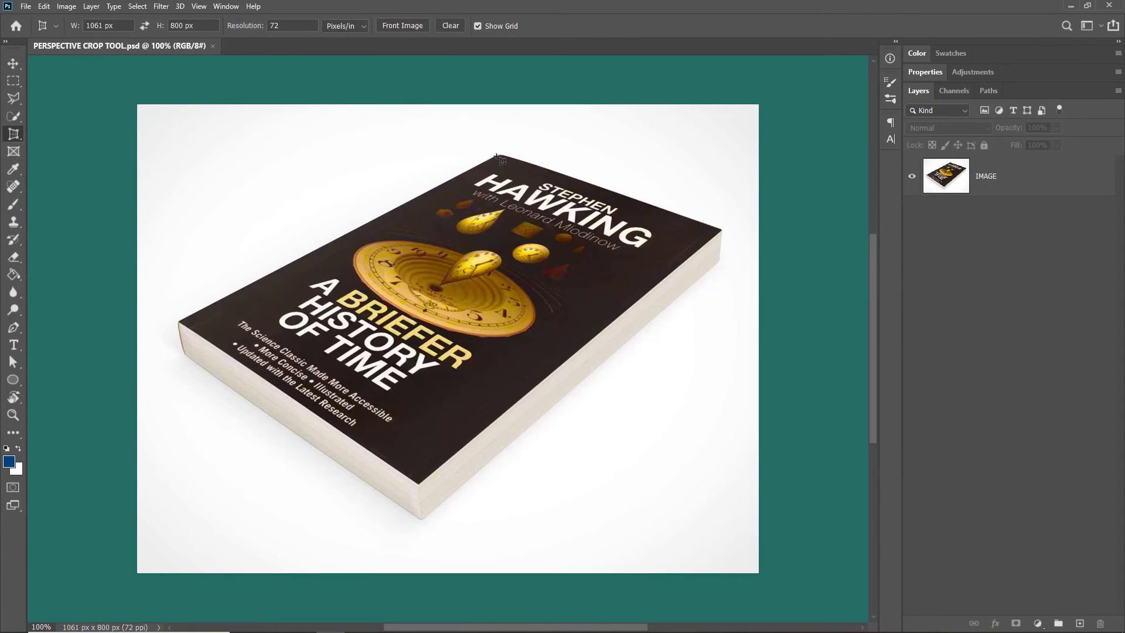
- Outline the four cover corners and apply the crop at the photo's 1061 × 800 px, 72 ppi size
click(499, 157)
click(184, 321)
click(418, 480)
click(718, 231)
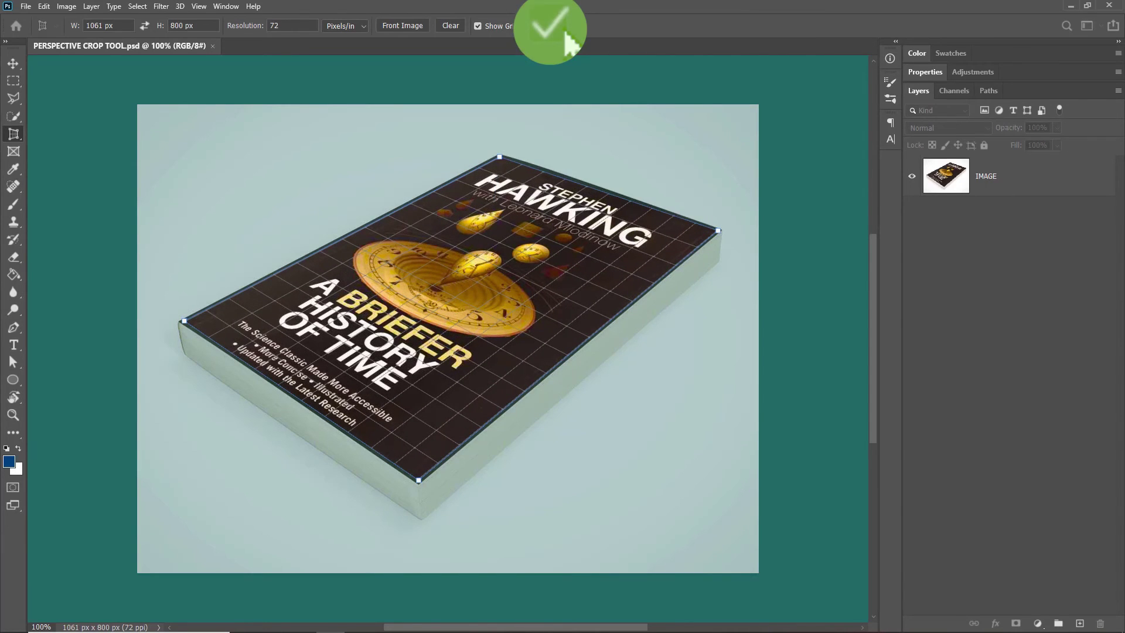
click(554, 26)
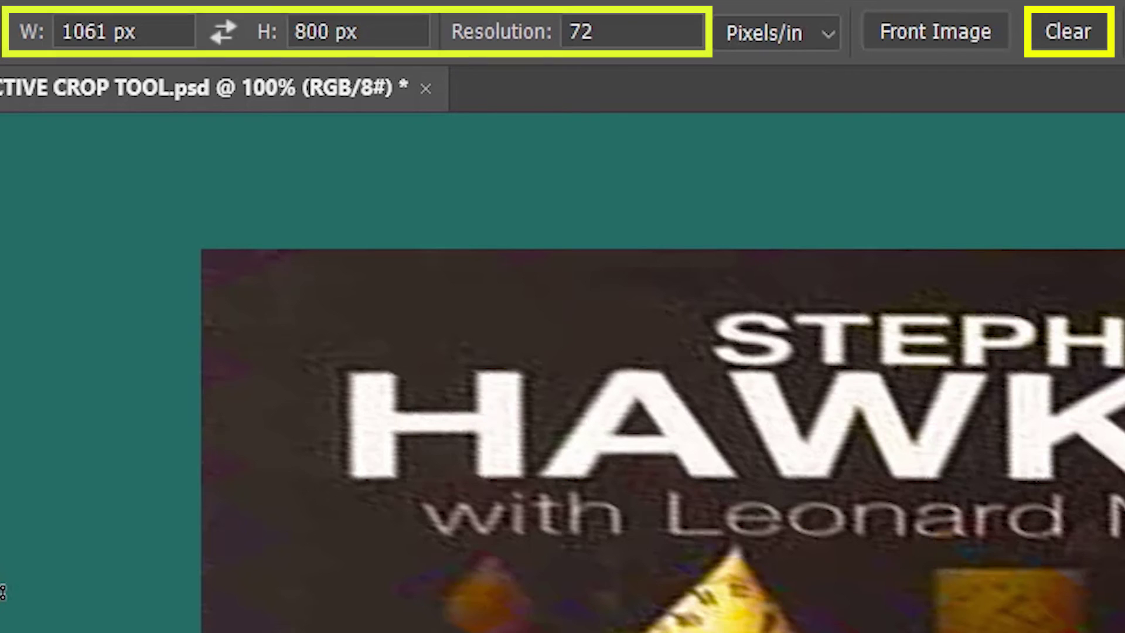
- Clear the crop width, height and resolution, and undo the crop to restore the angled photo
click(1066, 40)
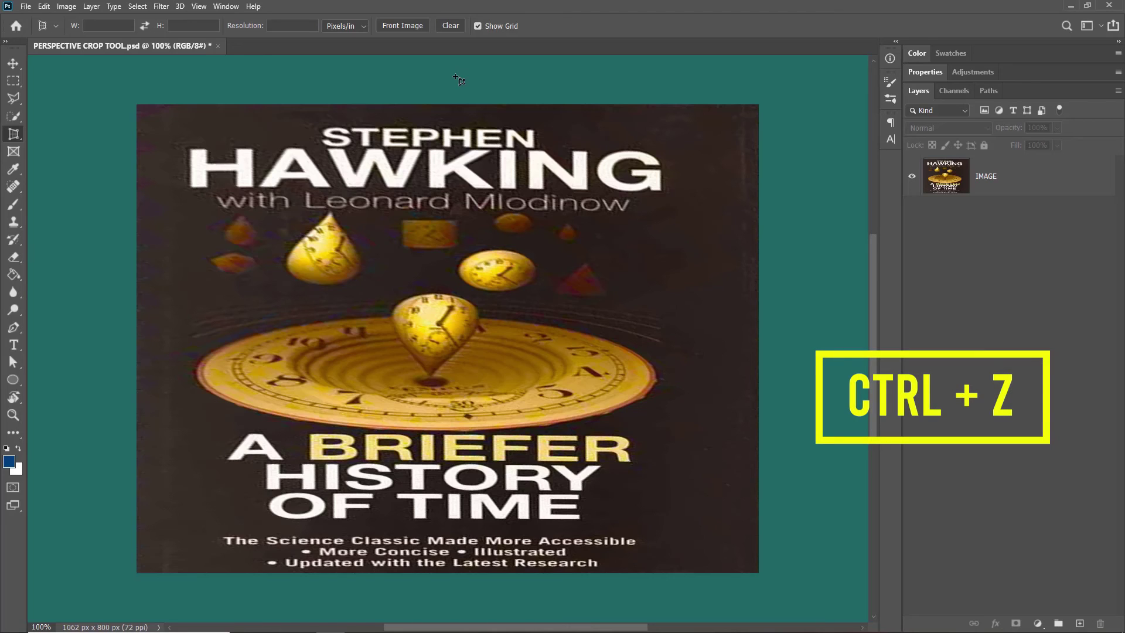
key(ctrl+z)
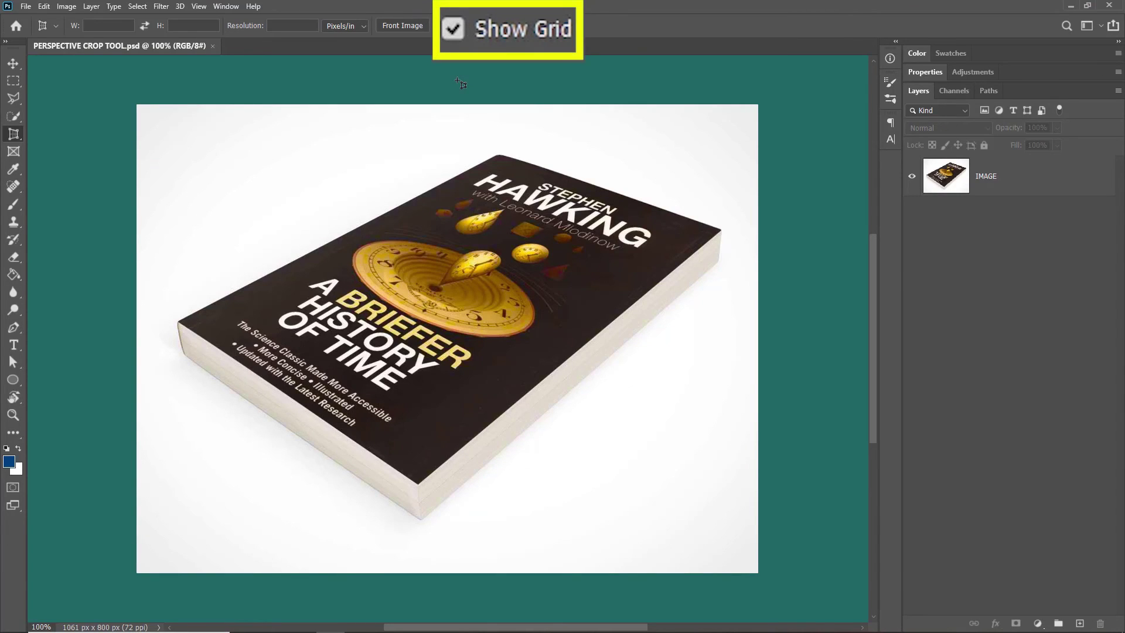
- Draw a gridded perspective crop outline on the cover, adjusting its right corner
click(497, 166)
click(348, 272)
click(226, 307)
click(424, 423)
click(651, 293)
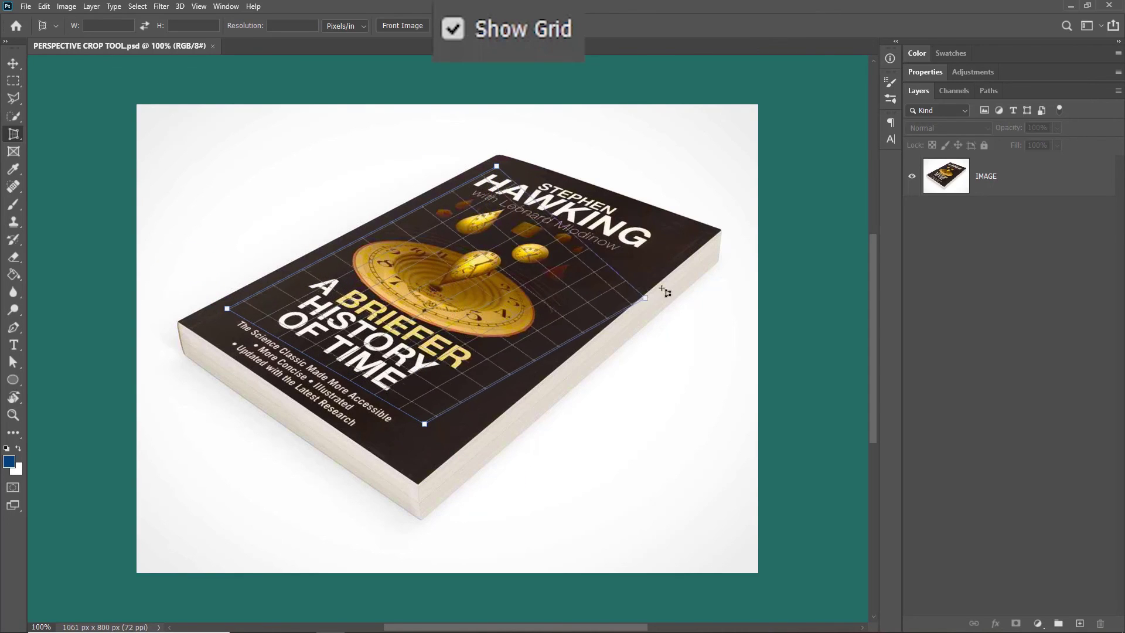
drag(652, 293, 683, 236)
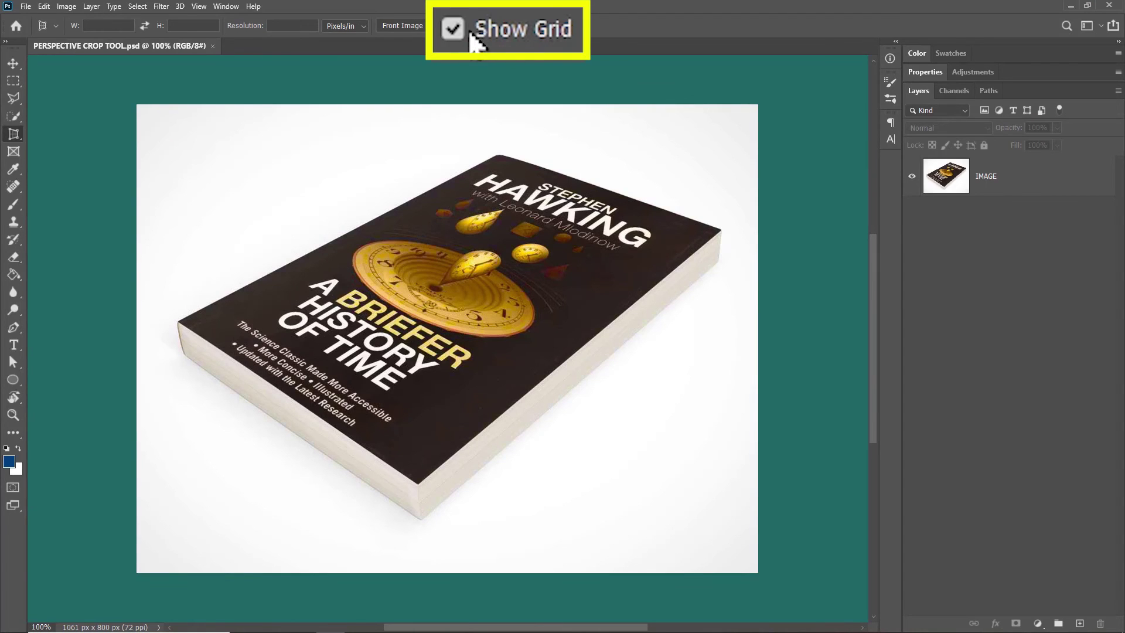
- Turn off Show Grid and redraw the four-corner outline on the cover
click(473, 39)
click(494, 163)
click(212, 317)
click(414, 446)
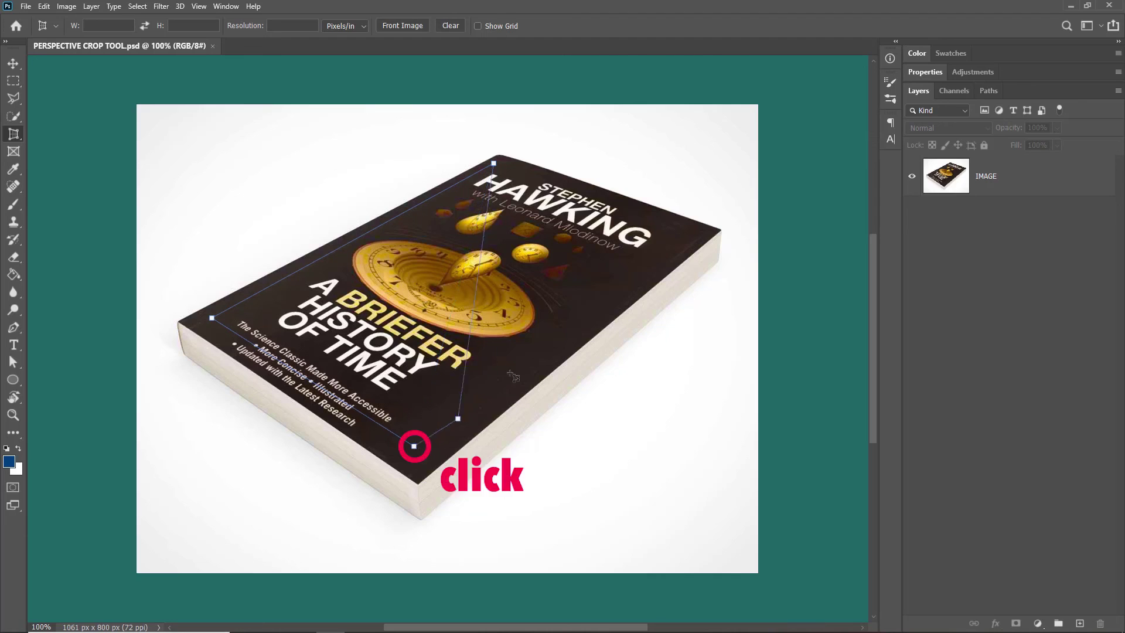
click(678, 233)
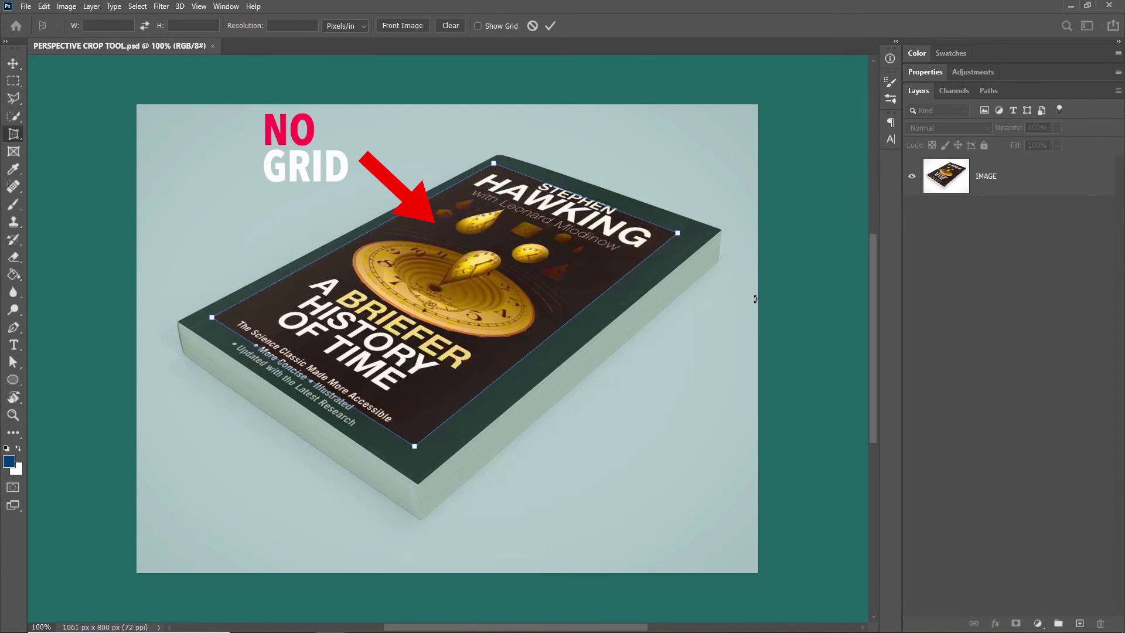